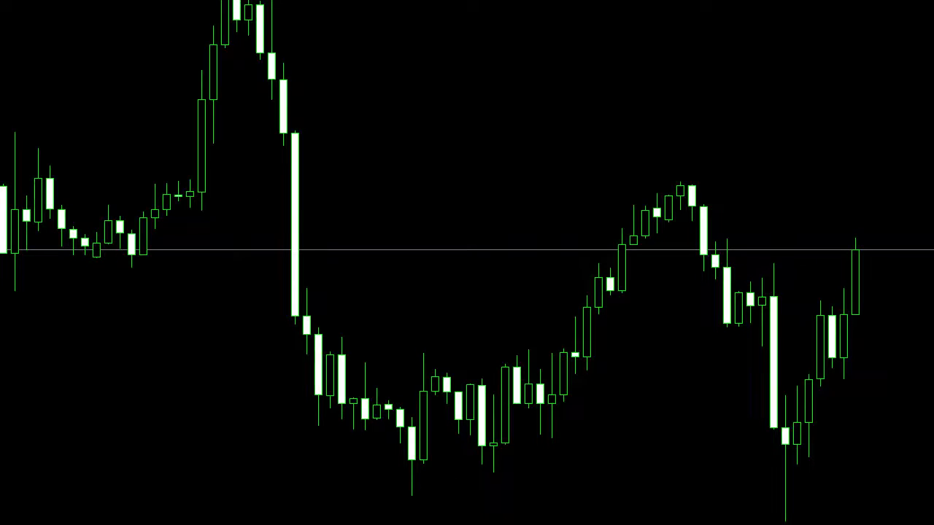
# Delete Daily Pivots Pro MT5 x64 from the GBPUSD H1 chart, then minimize the terminal
pyautogui.press('Delete')
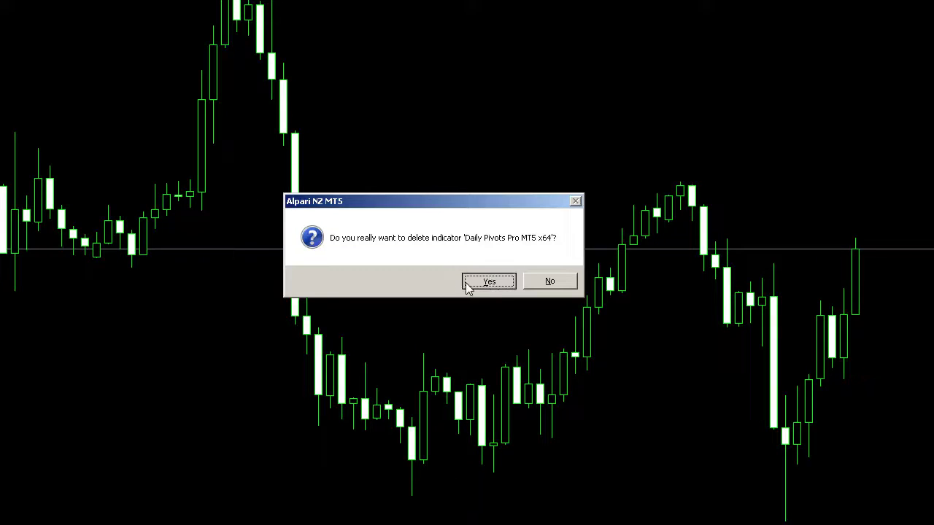
pyautogui.click(467, 284)
pyautogui.click(12, 475)
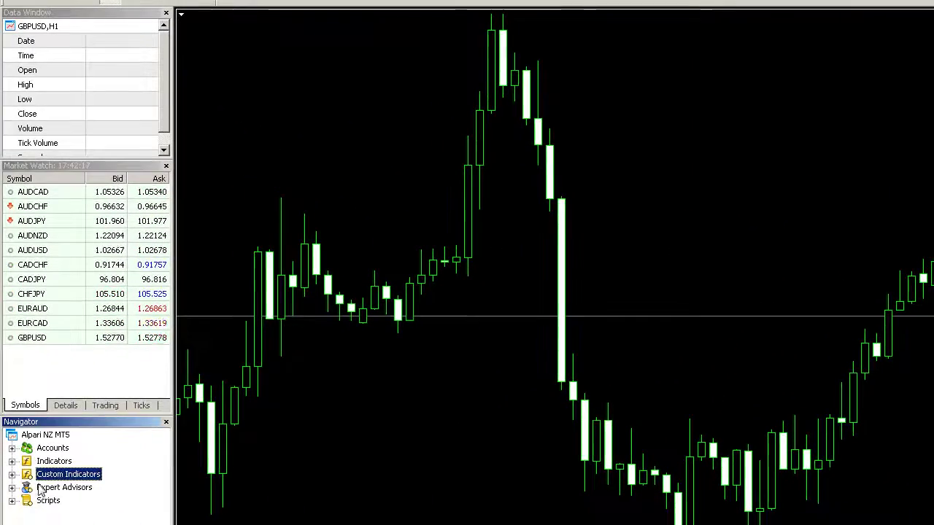
pyautogui.click(12, 475)
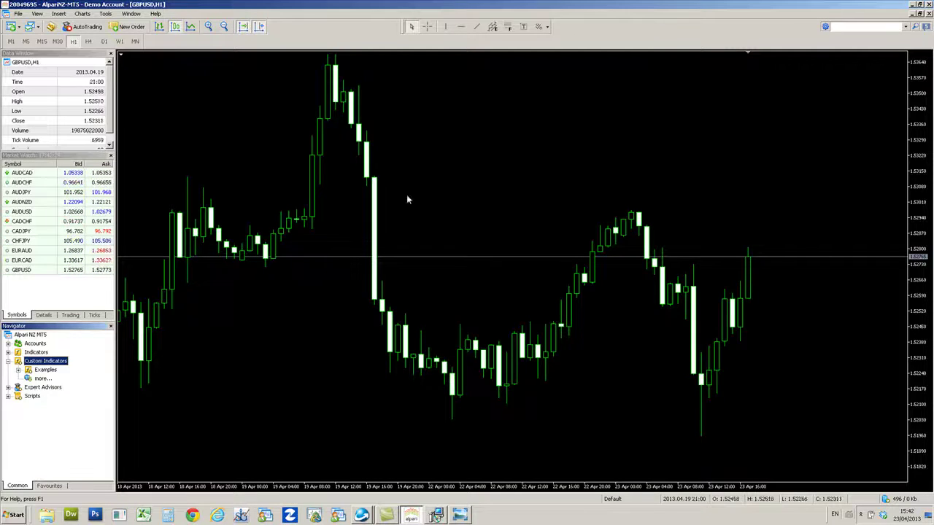
pyautogui.click(914, 5)
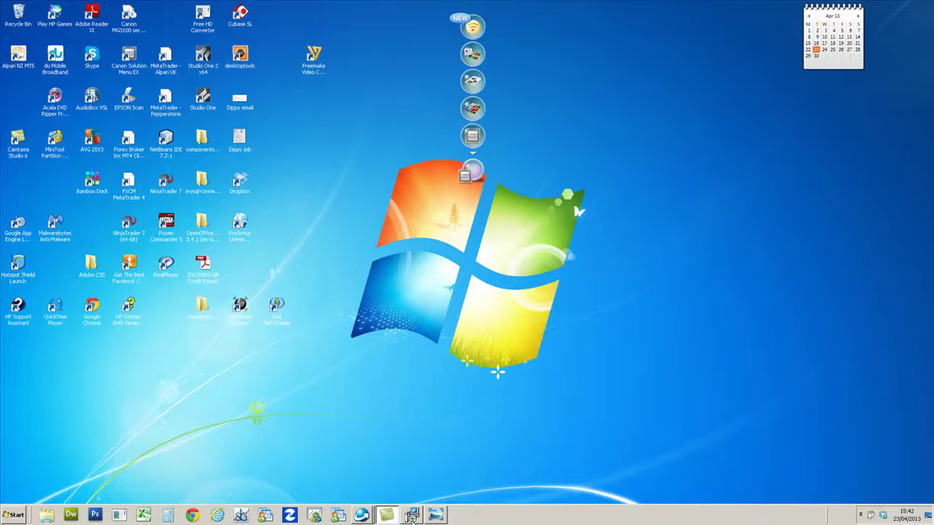
pyautogui.click(435, 515)
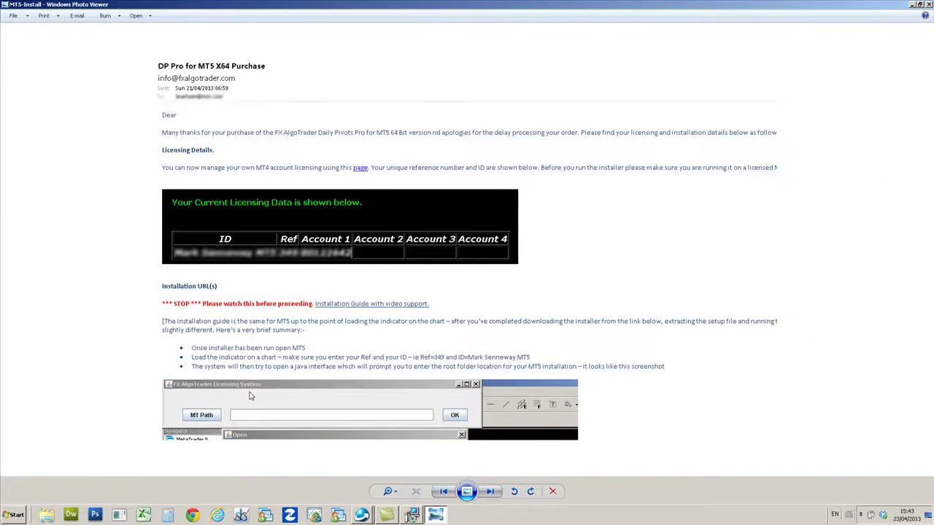
pyautogui.click(913, 5)
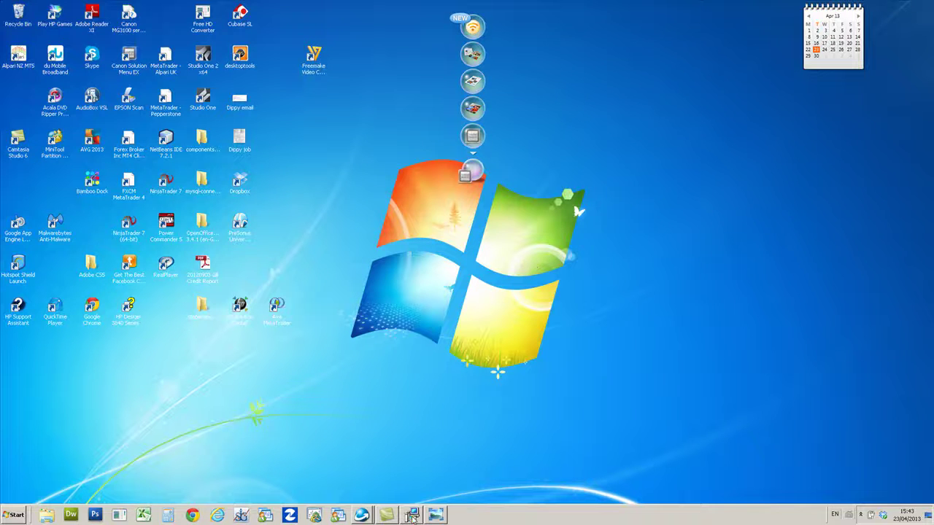
# In the FX AlgoTrader wizard, accept the licence agreement and open the destination folder browser
pyautogui.click(411, 515)
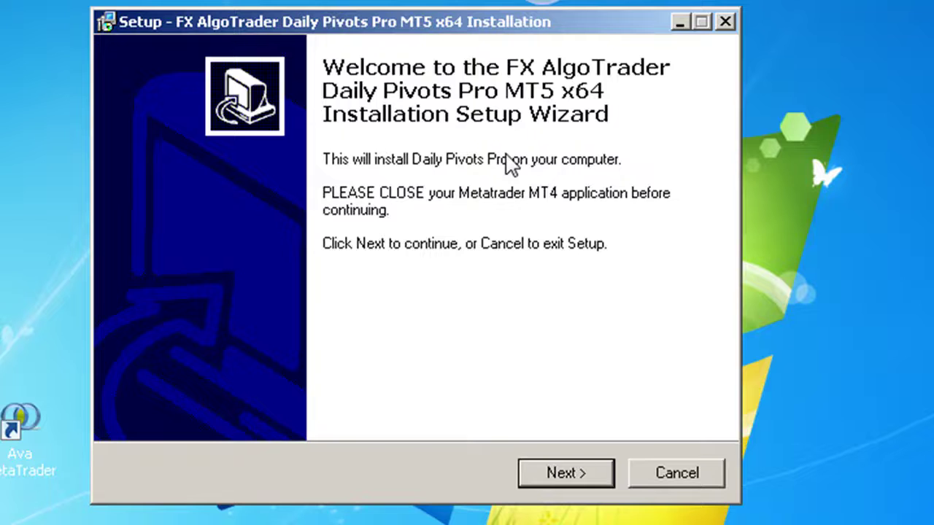
pyautogui.click(555, 473)
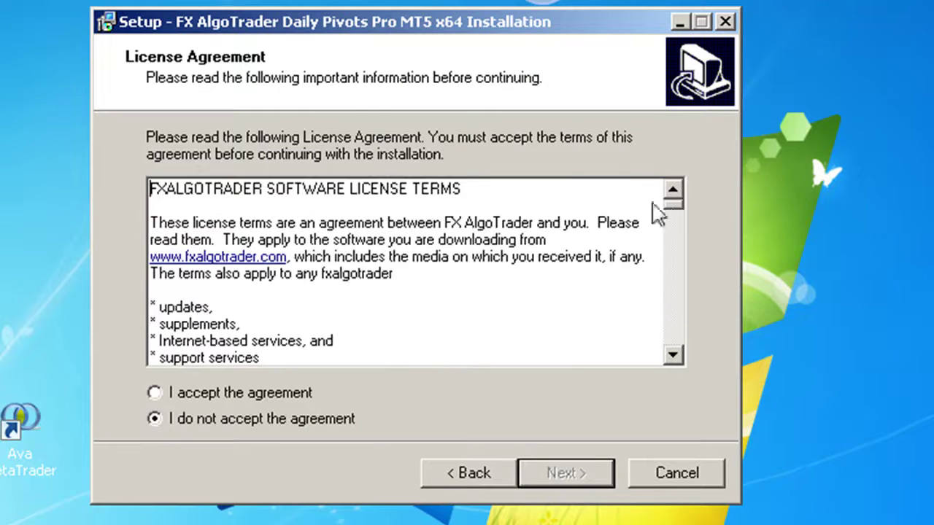
pyautogui.click(156, 393)
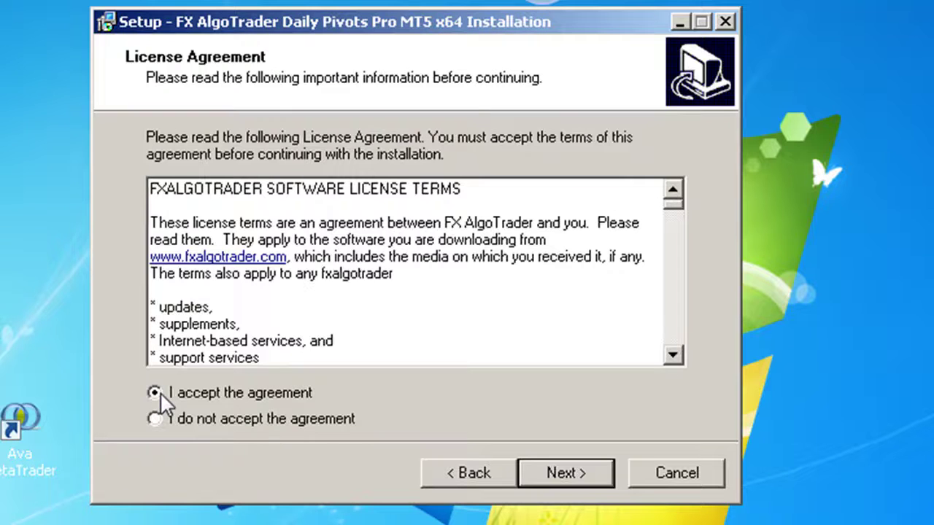
pyautogui.click(543, 474)
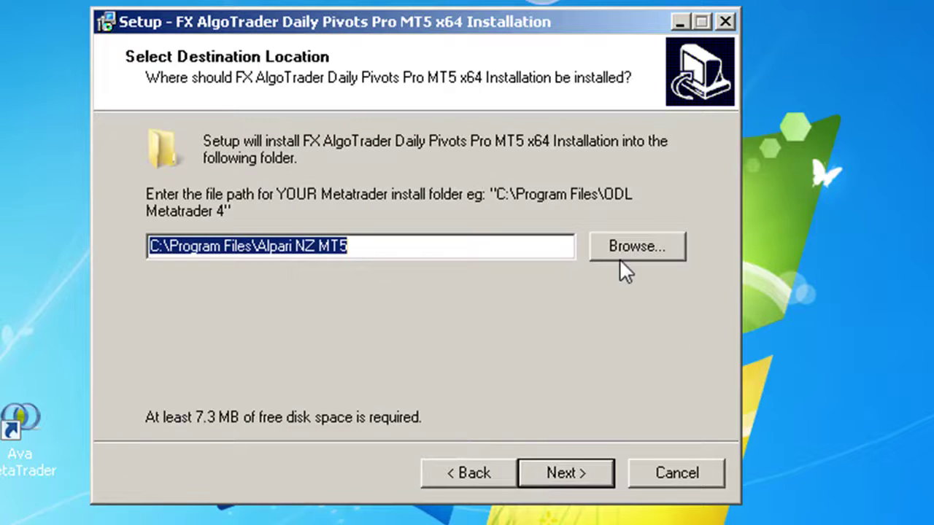
pyautogui.click(635, 247)
# Choose C:\Program Files\Alpari NZ MT5 as the installation destination folder
pyautogui.scroll(1, 595, 201)
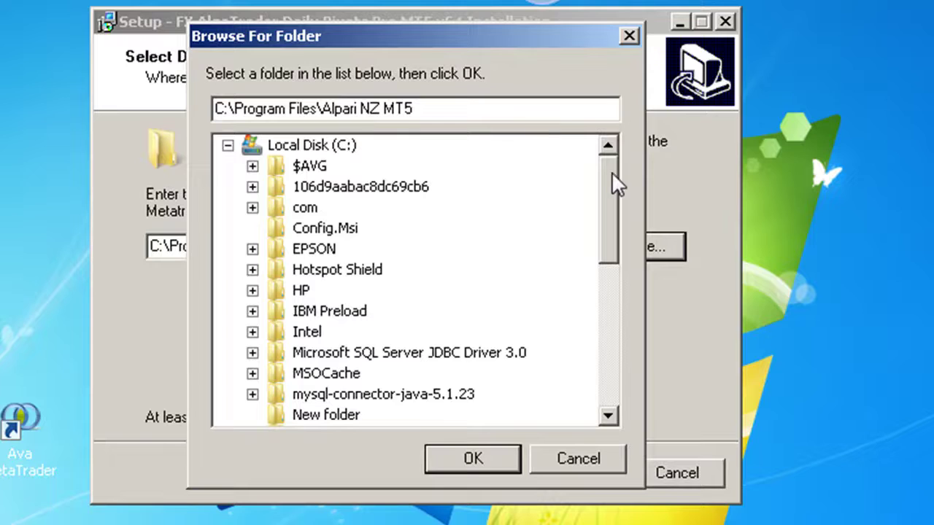
pyautogui.moveTo(614, 173); pyautogui.dragTo(612, 221)
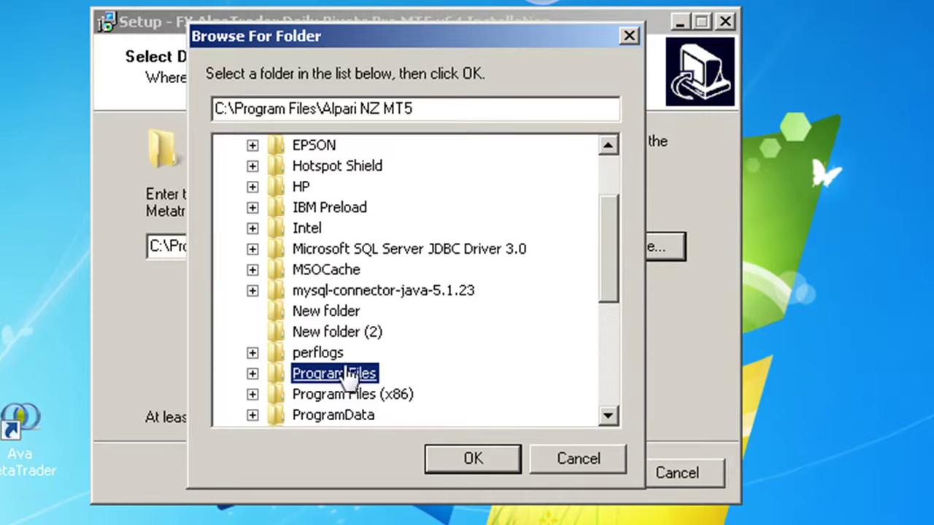
pyautogui.doubleClick(322, 373)
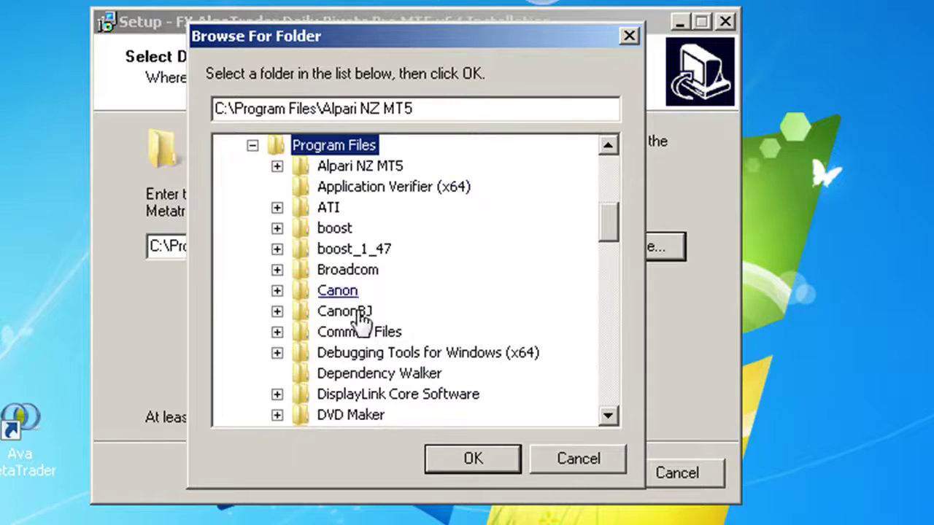
pyautogui.moveTo(615, 222)
pyautogui.mouseDown()
pyautogui.moveTo(613, 295)
pyautogui.moveTo(603, 182)
pyautogui.moveTo(605, 224)
pyautogui.mouseUp()
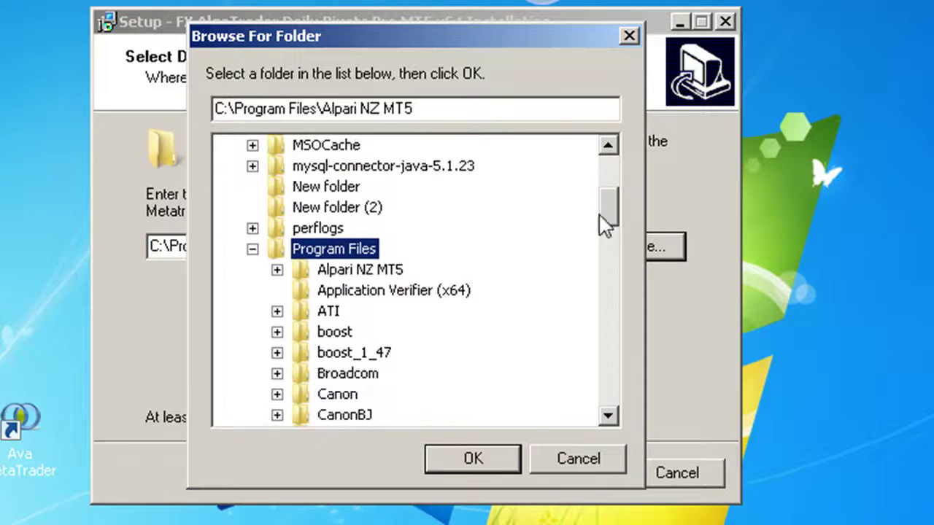
pyautogui.click(362, 270)
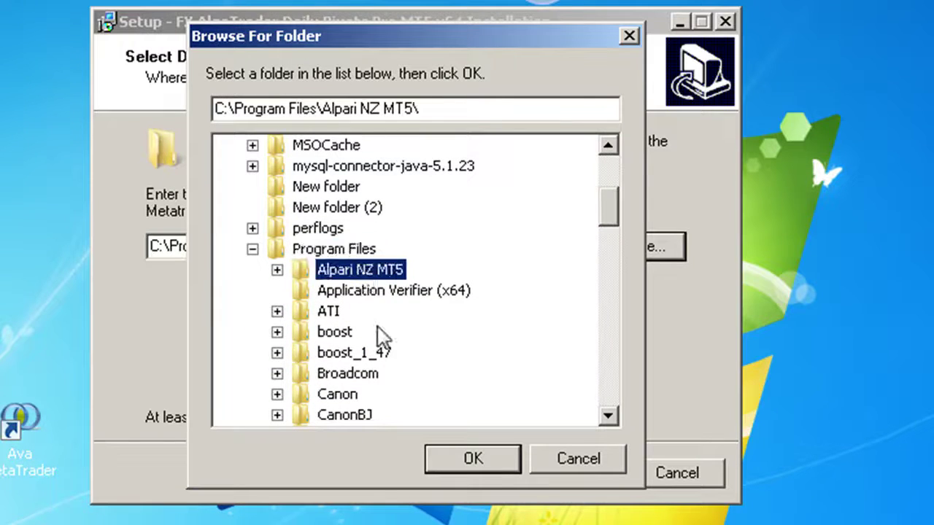
pyautogui.click(467, 459)
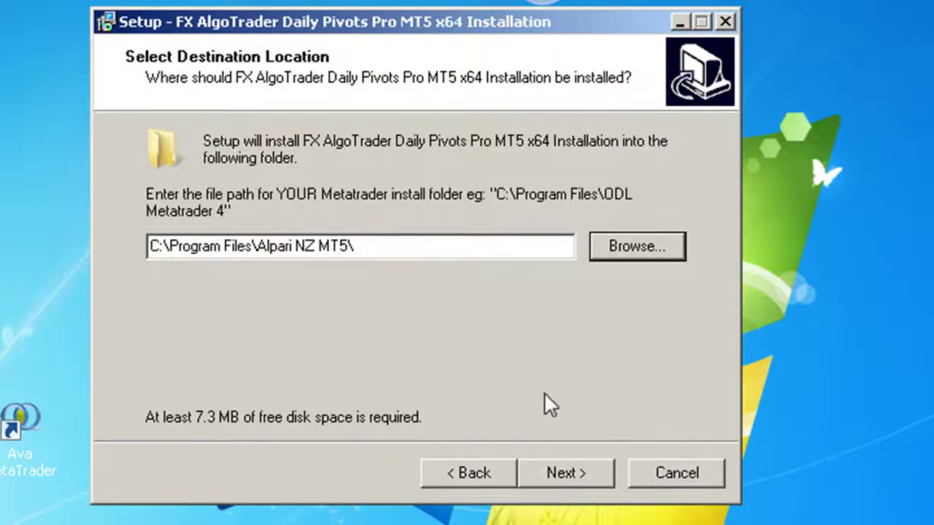
# Install Daily Pivots Pro MT5 x64 and finish the setup wizard
pyautogui.click(559, 471)
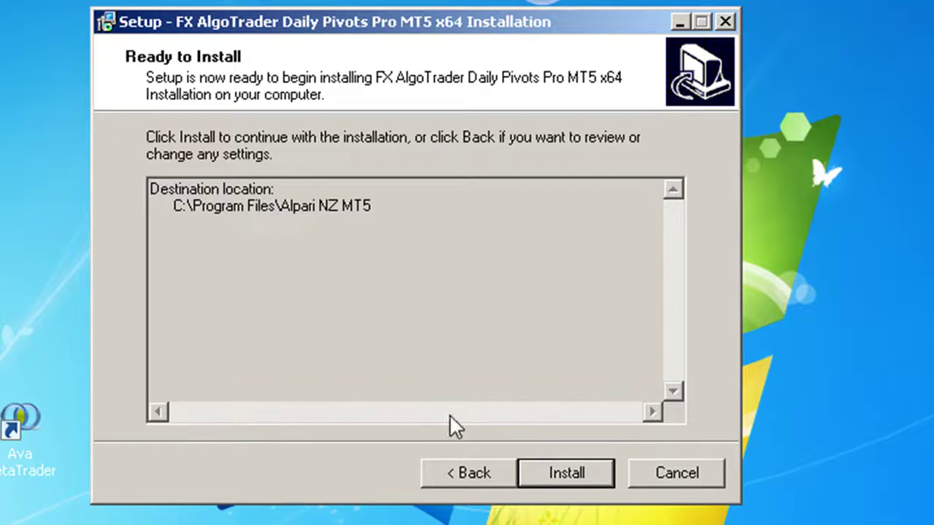
pyautogui.click(557, 467)
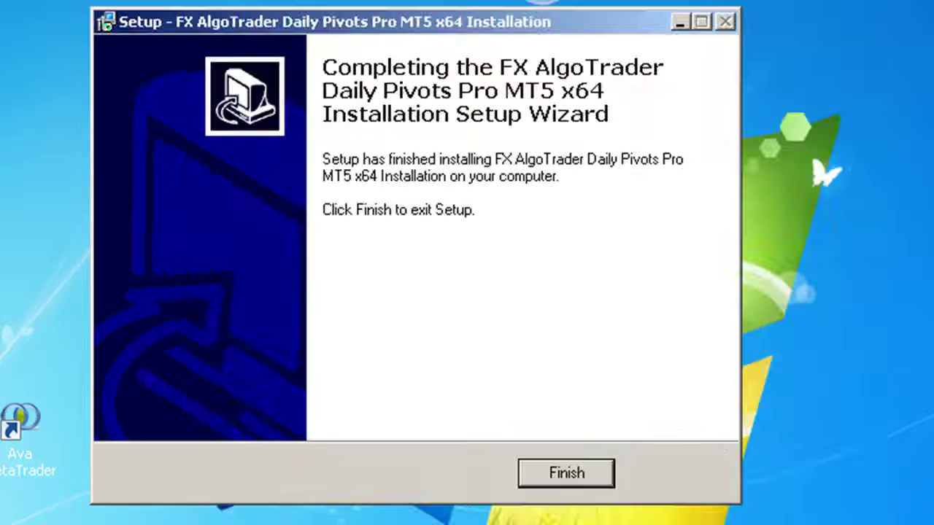
pyautogui.click(559, 482)
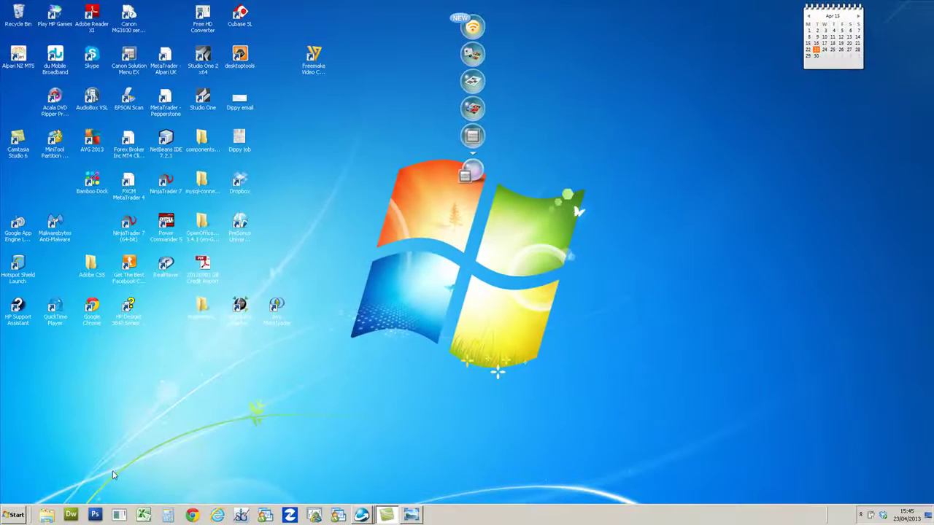
# Relaunch the Alpari NZ MT5 terminal from the Start menu
pyautogui.click(31, 514)
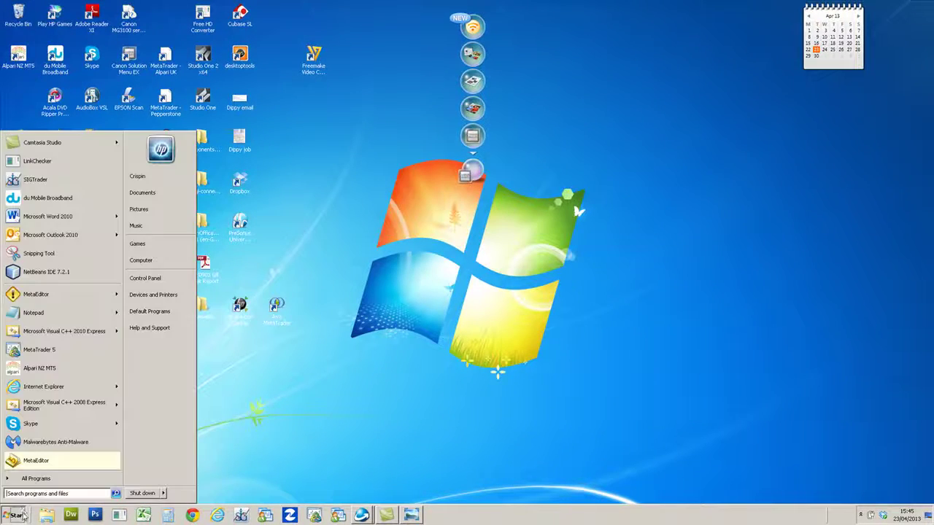
pyautogui.click(38, 387)
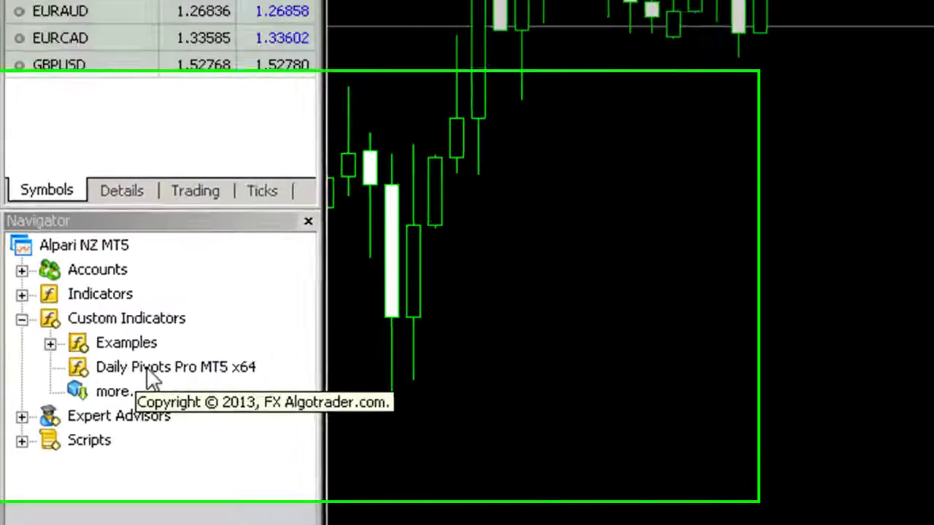
# Attach Daily Pivots Pro MT5 x64 to the chart with DLL imports allowed
pyautogui.click(150, 368)
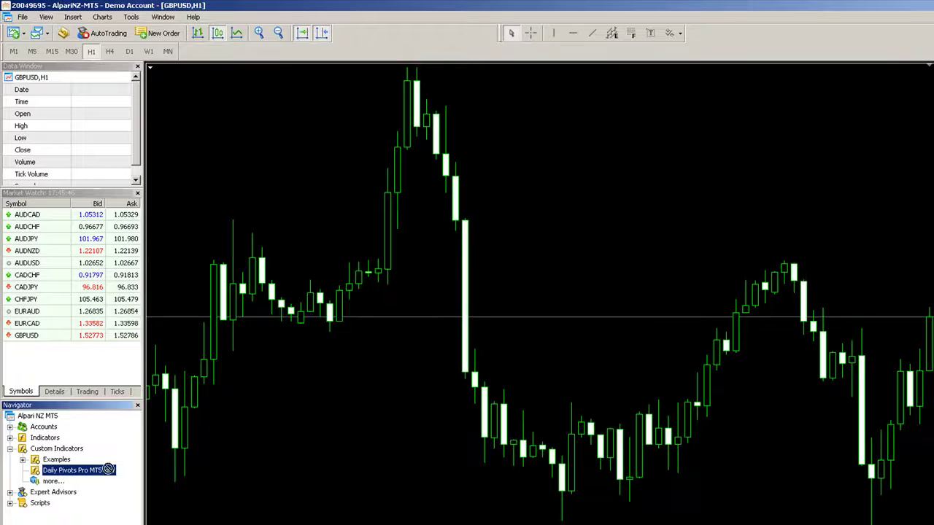
pyautogui.moveTo(379, 332); pyautogui.dragTo(378, 327)
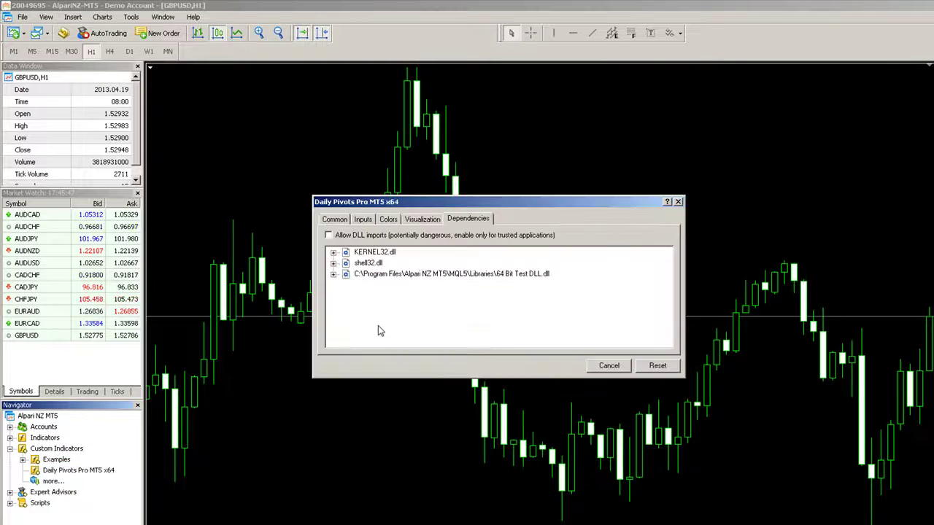
pyautogui.click(329, 235)
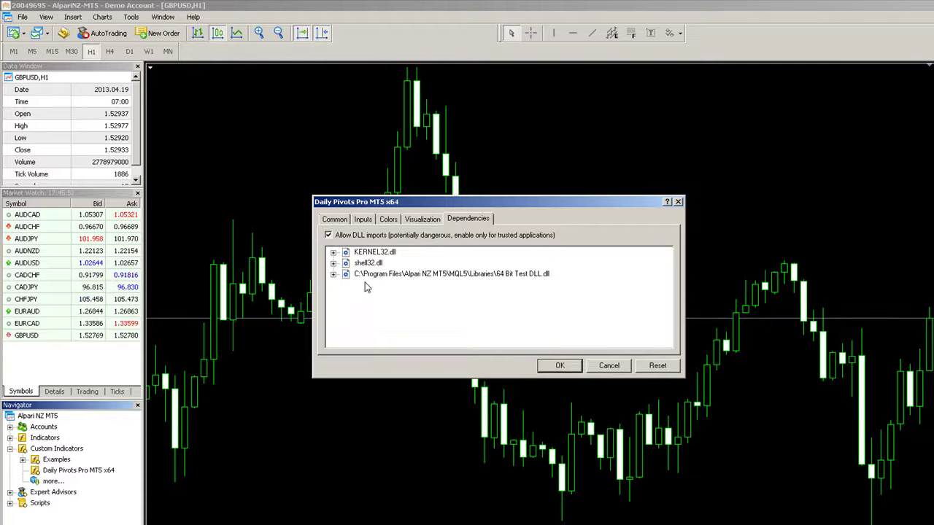
# Set the Ref input to 4 and start entering the licence ID value
pyautogui.click(337, 219)
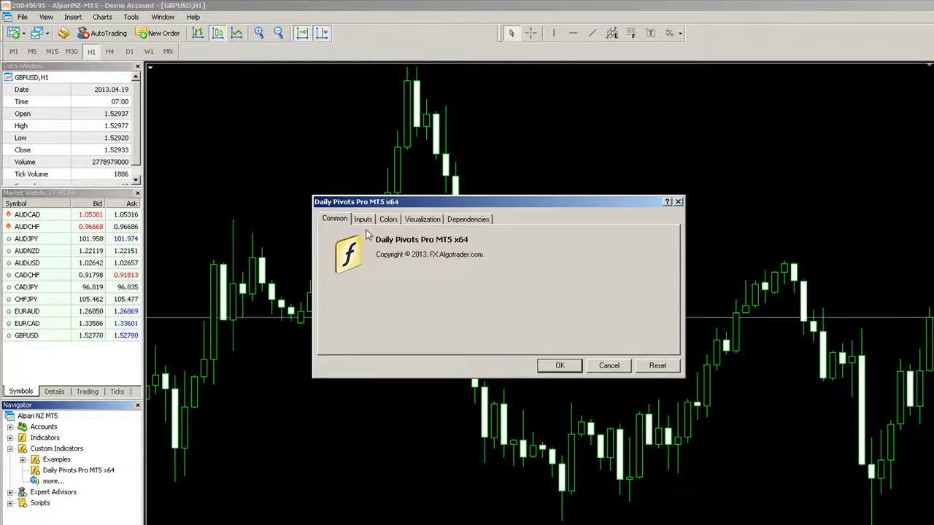
pyautogui.click(365, 223)
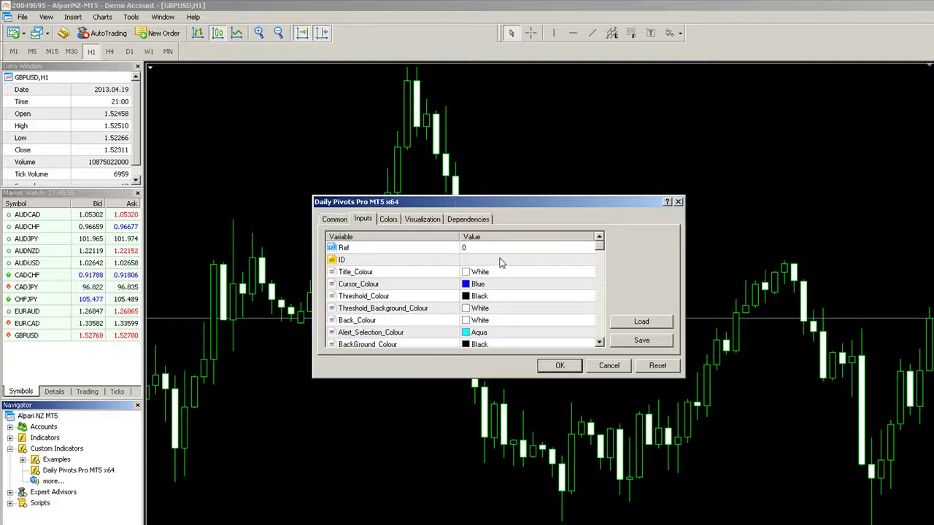
pyautogui.doubleClick(466, 249)
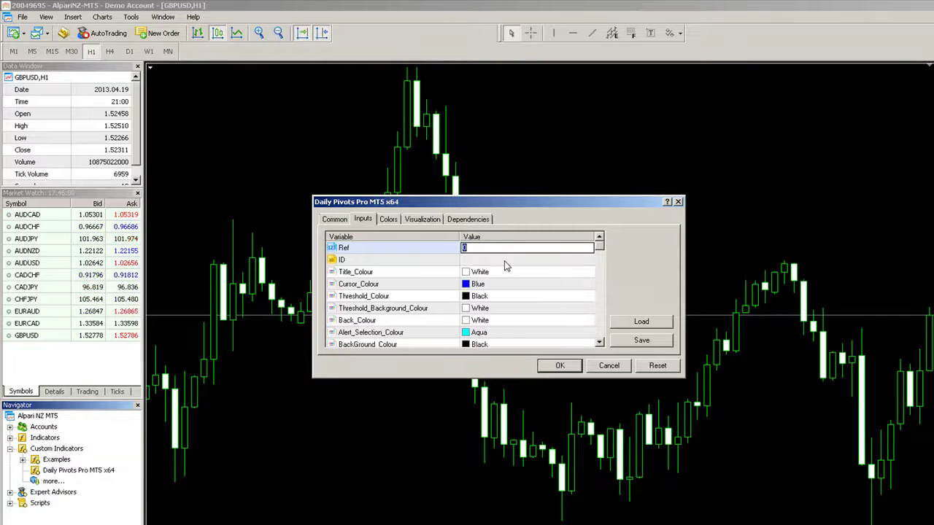
pyautogui.write('4')
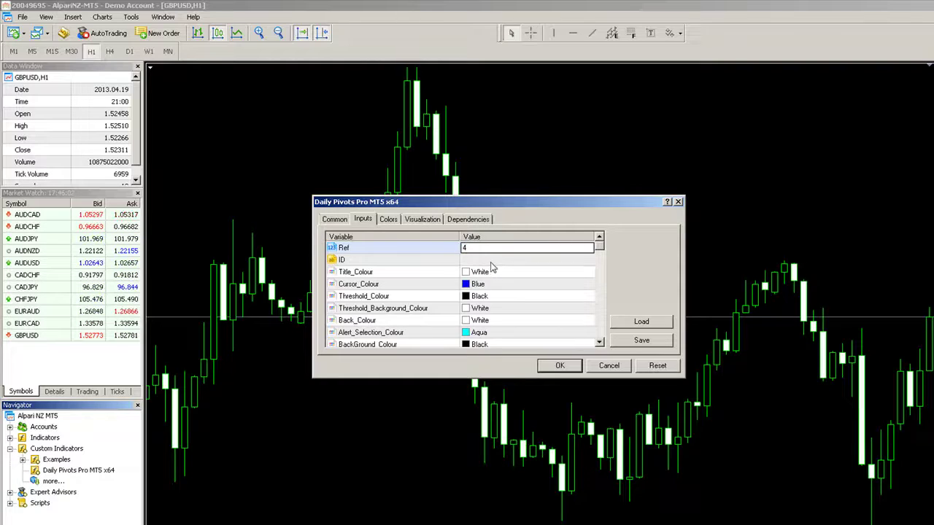
pyautogui.click(489, 261)
pyautogui.click(489, 261)
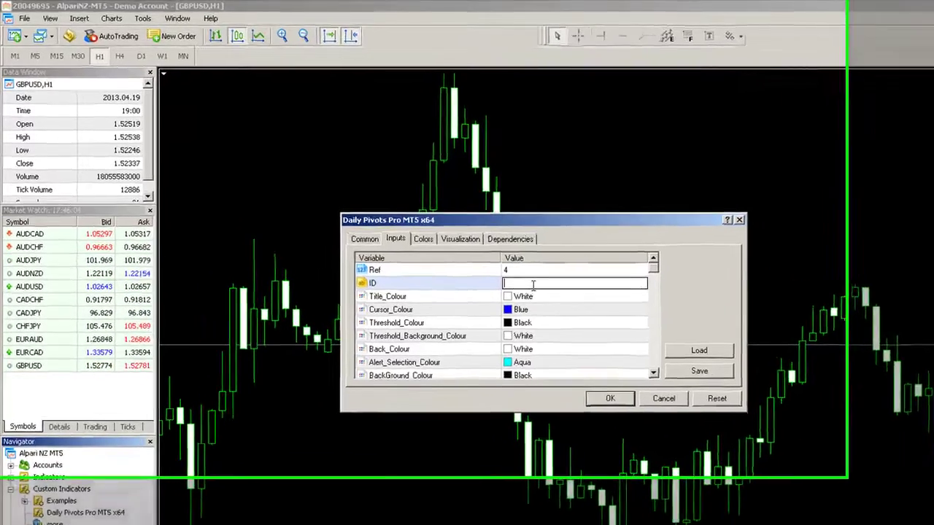
pyautogui.write('ml')
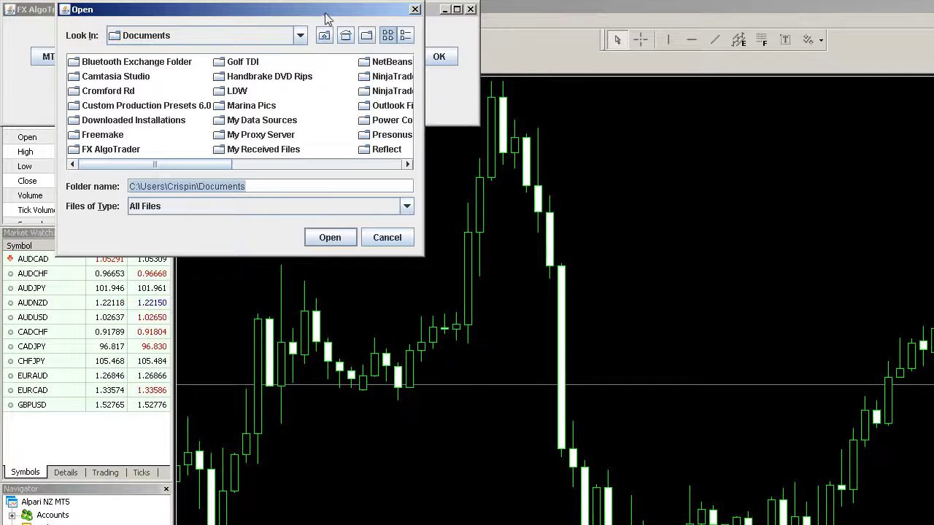
# Set the Licensing System MT Path to C:\Program Files\Alpari NZ MT5 and submit it
pyautogui.moveTo(327, 19); pyautogui.dragTo(421, 31)
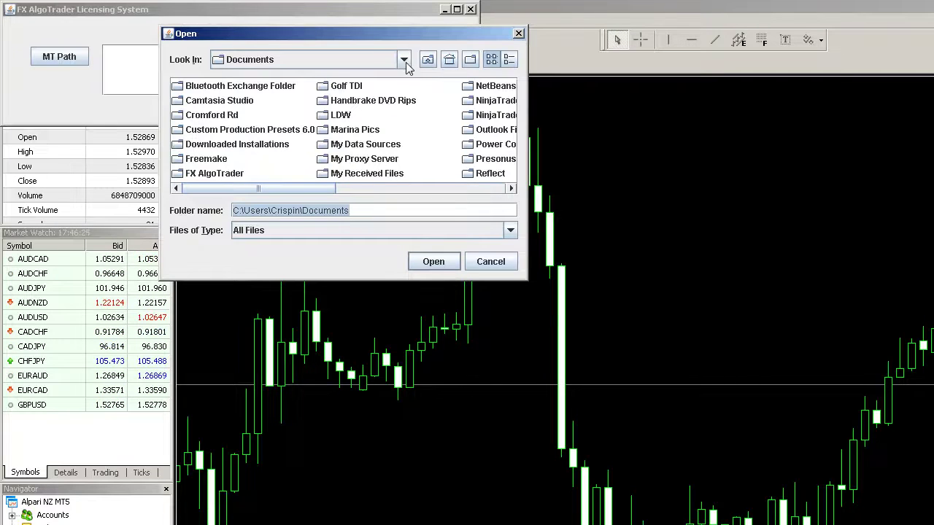
pyautogui.click(405, 61)
pyautogui.scroll(3, 394, 118)
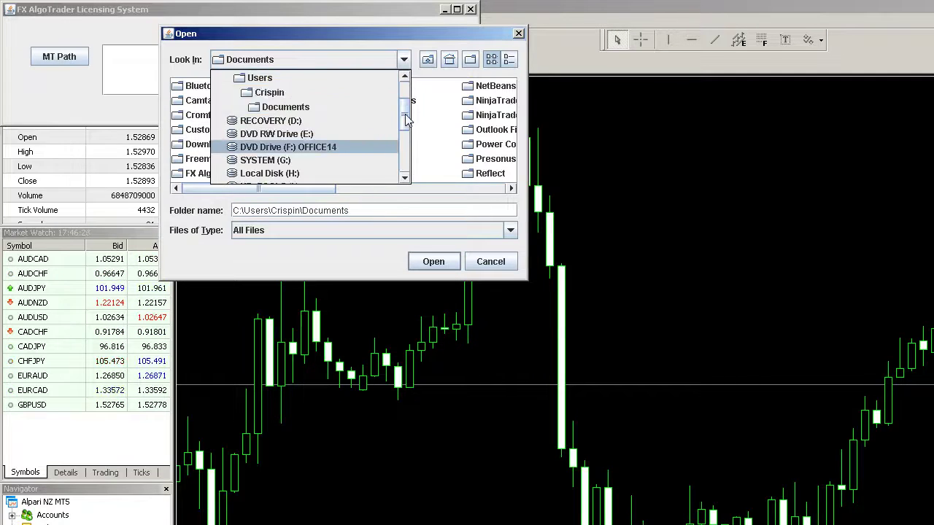
pyautogui.click(272, 93)
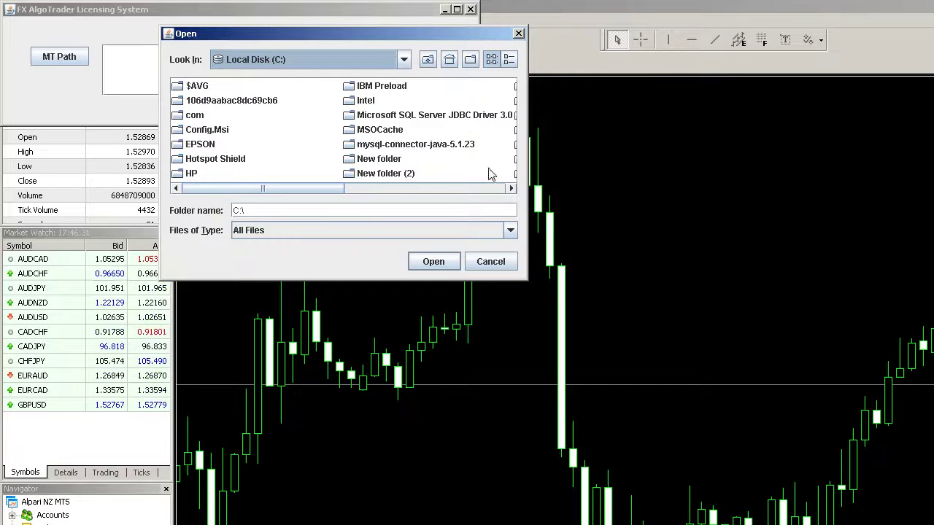
pyautogui.click(511, 188)
pyautogui.click(512, 188)
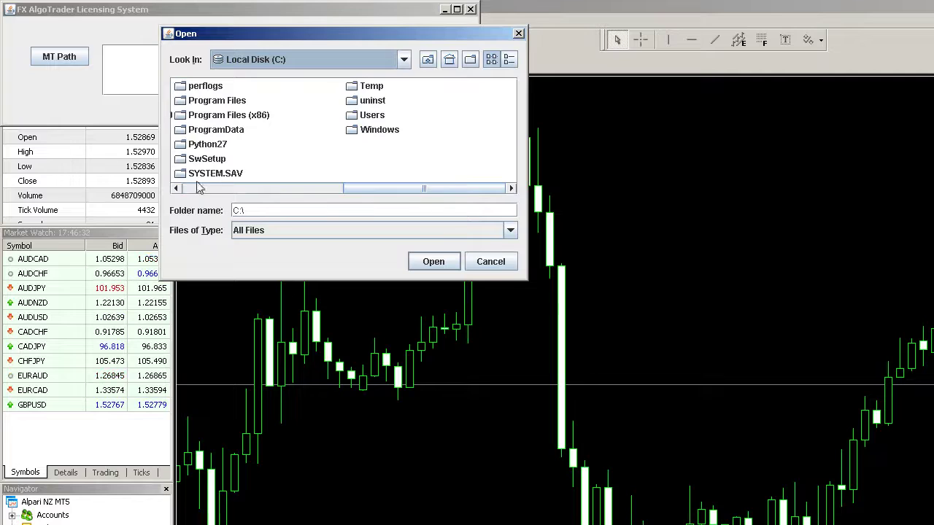
pyautogui.click(216, 102)
pyautogui.click(218, 101)
pyautogui.doubleClick(202, 103)
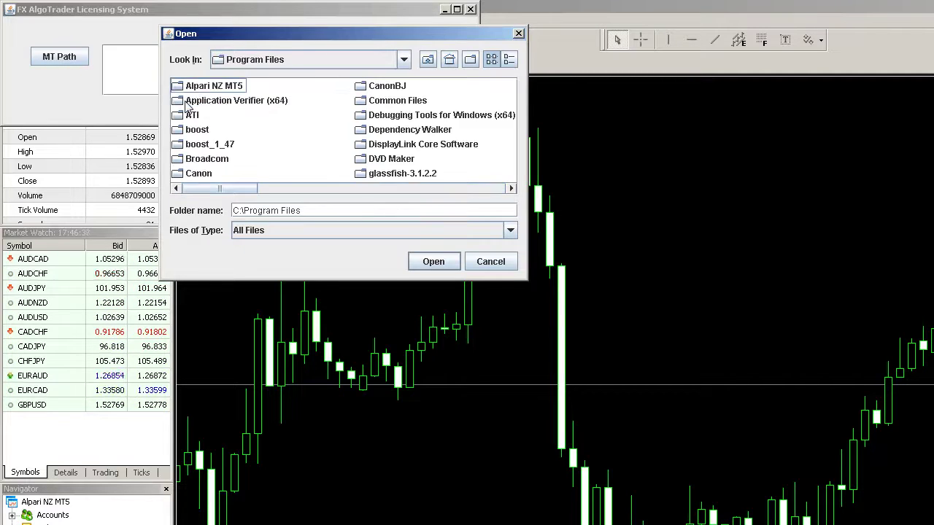
pyautogui.click(197, 86)
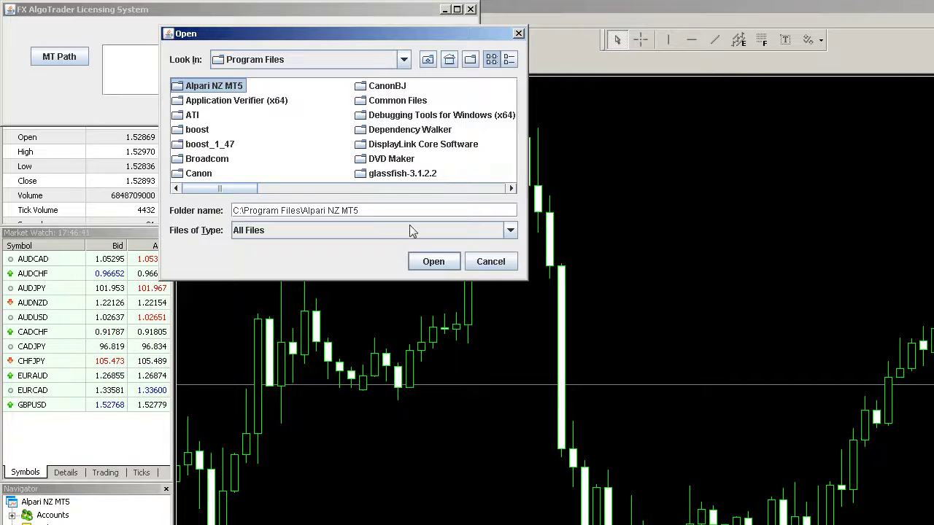
pyautogui.click(429, 263)
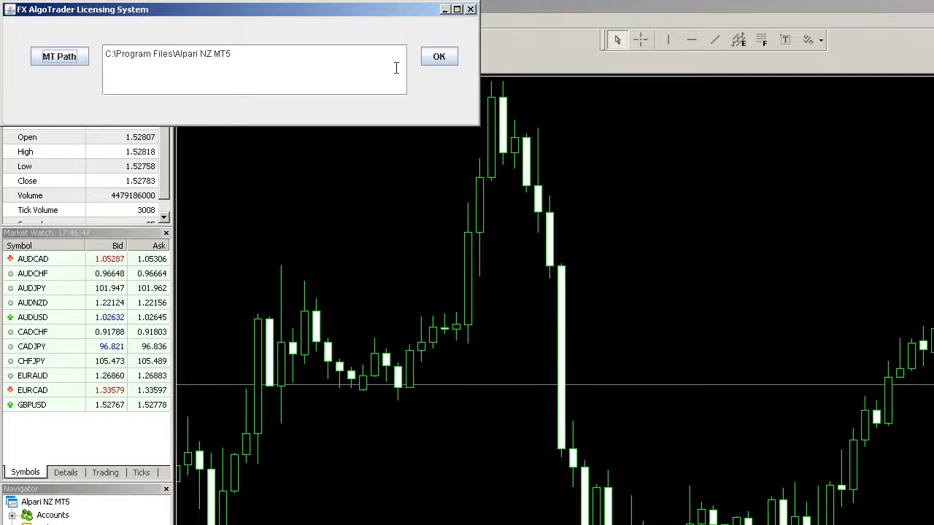
pyautogui.click(429, 58)
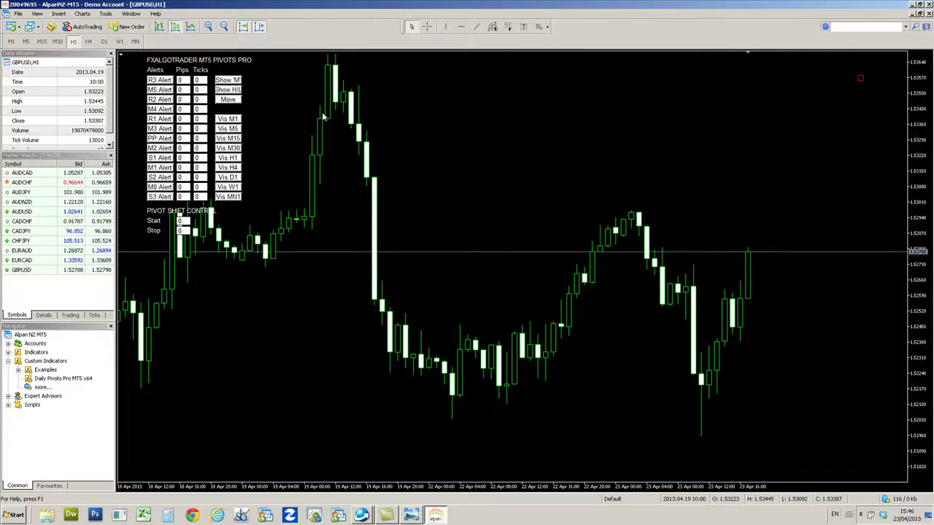
# Show the Toolbox log and review the indicator's GMT time entries
pyautogui.hotkey('ctrl', 't')
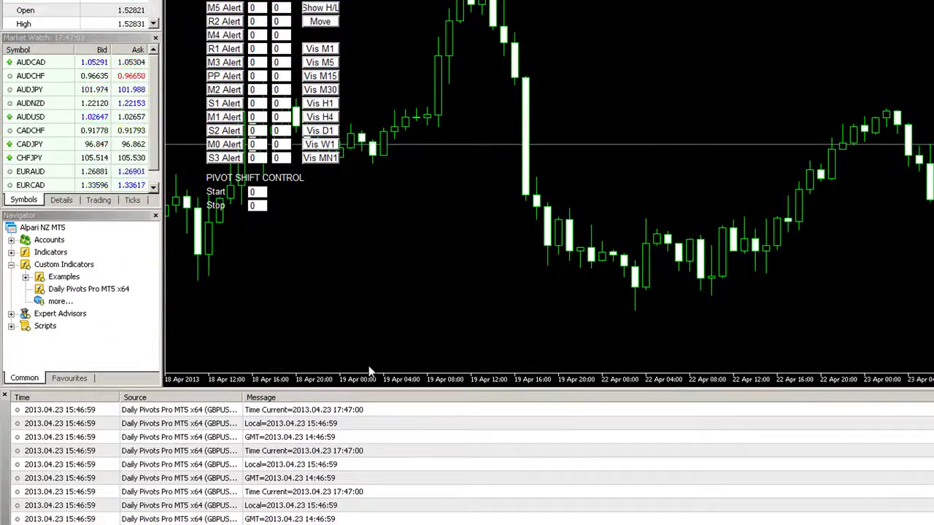
pyautogui.click(370, 442)
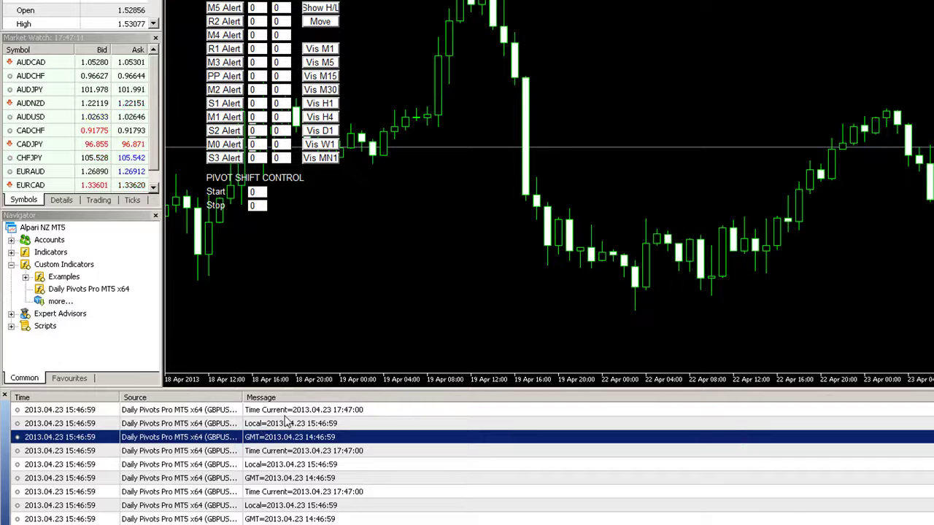
pyautogui.click(334, 479)
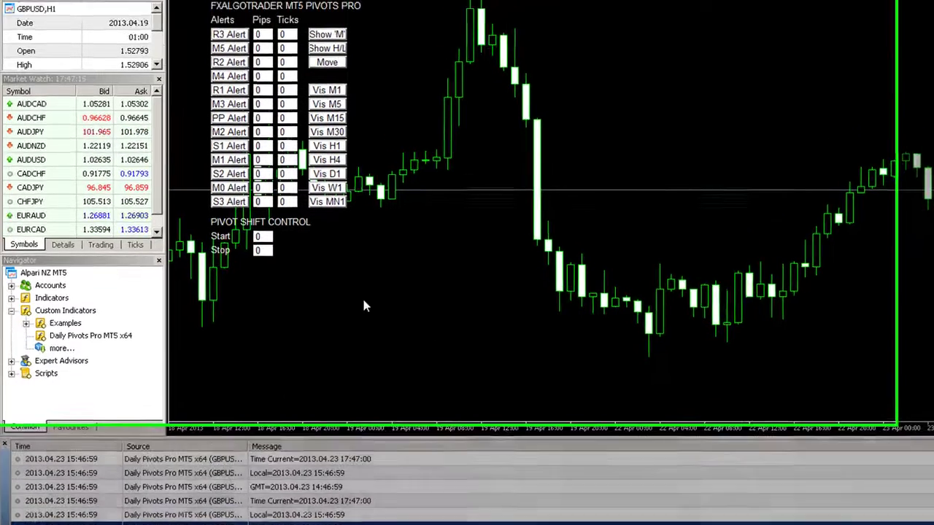
# Hide the Toolbox and move the pivots panel to the chart's right side
pyautogui.hotkey('ctrl', 't')
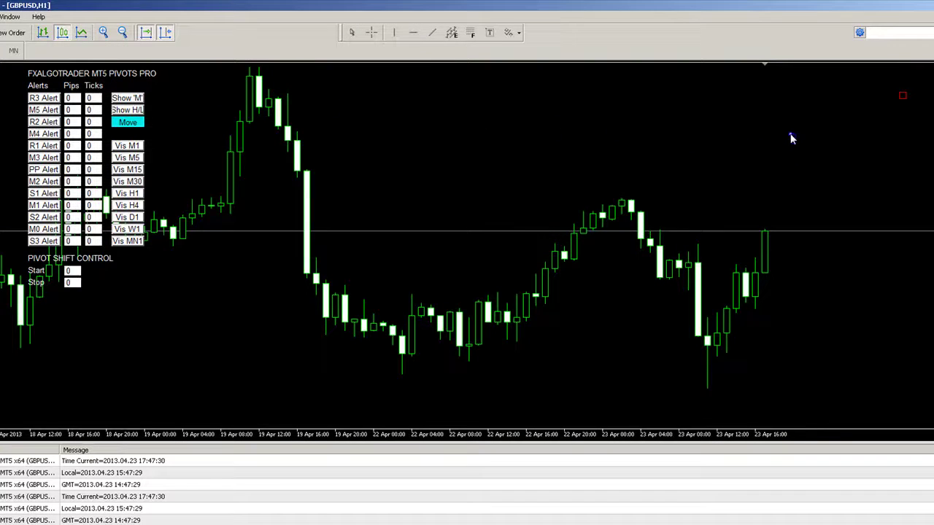
pyautogui.click(764, 209)
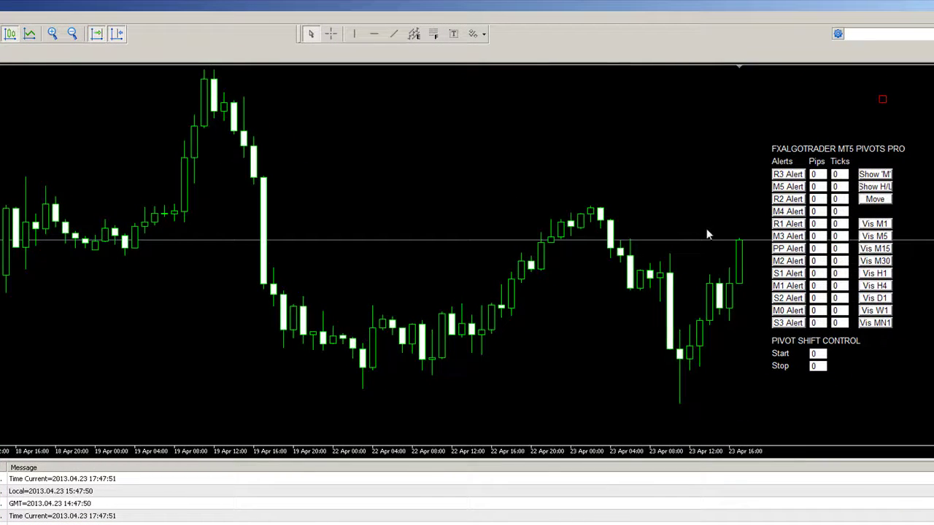
# Turn on Vis H1 so R2, R1 and other H1 pivots appear as dashed lines
pyautogui.click(876, 275)
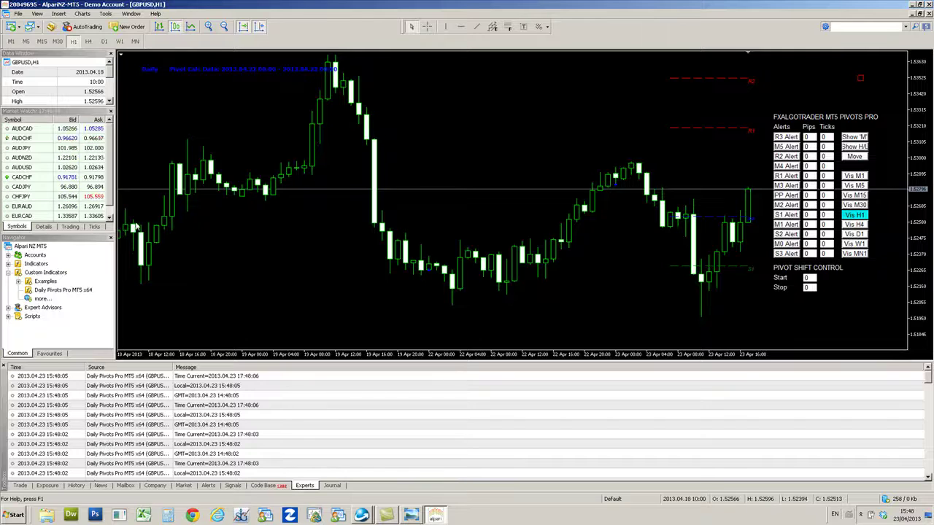
# Expand the Scripts folder in the Navigator to reveal Examples and the FXA Path Update script
pyautogui.click(8, 316)
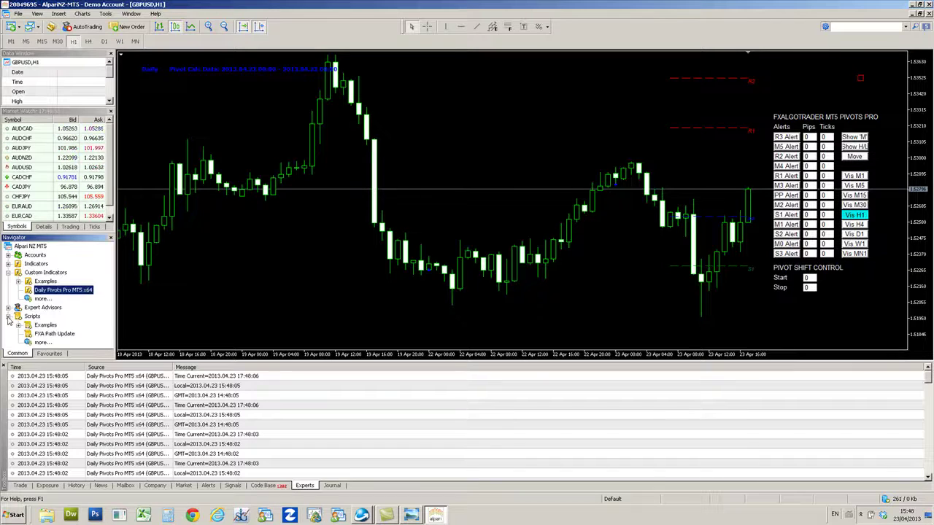